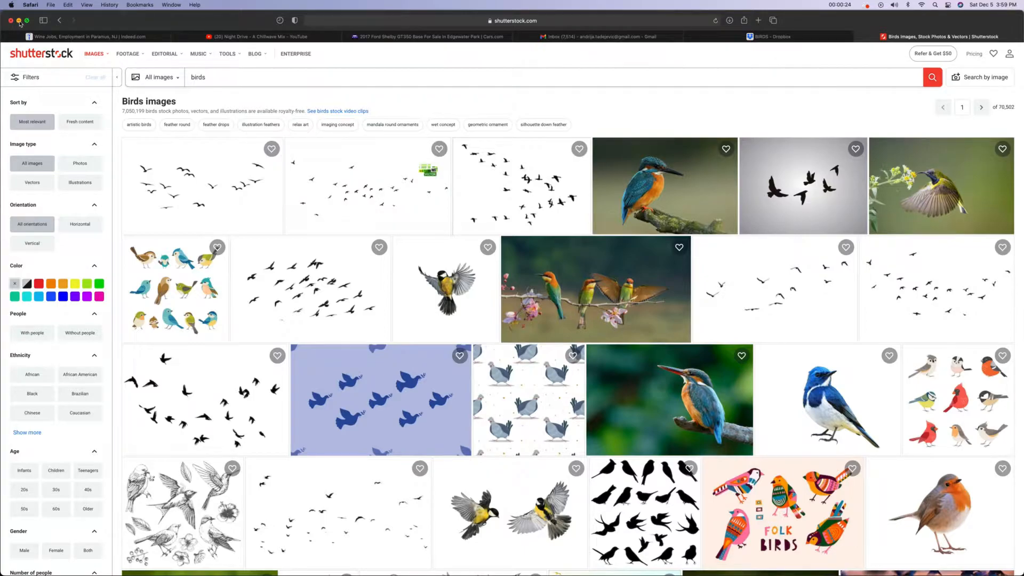
Step: Open 4.1.jpg from the desktop in Adobe Photoshop 2021
{"action": "left_click", "coordinate": [19, 22]}
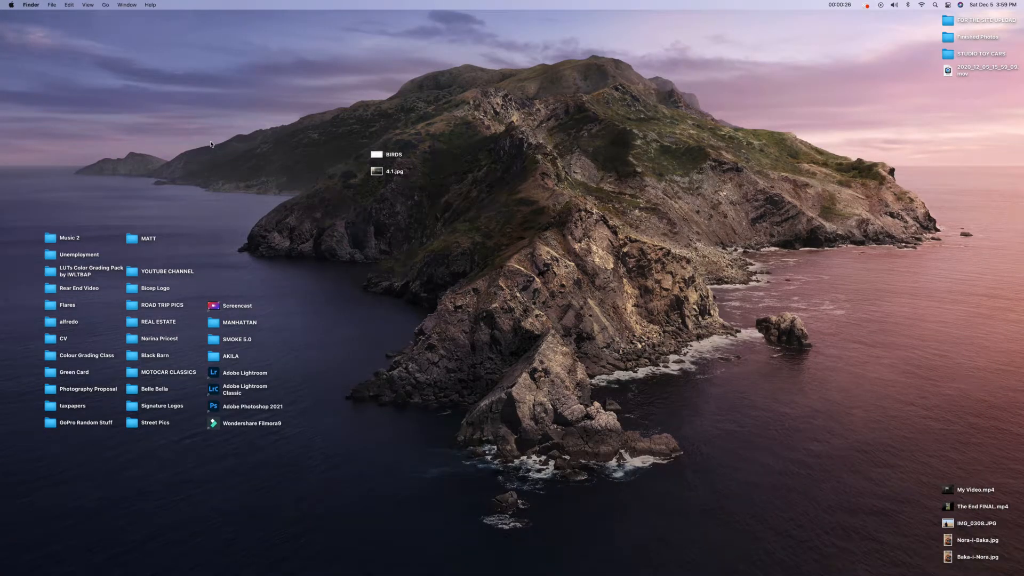
{"action": "right_click", "coordinate": [380, 176]}
{"action": "mouse_move", "coordinate": [411, 186]}
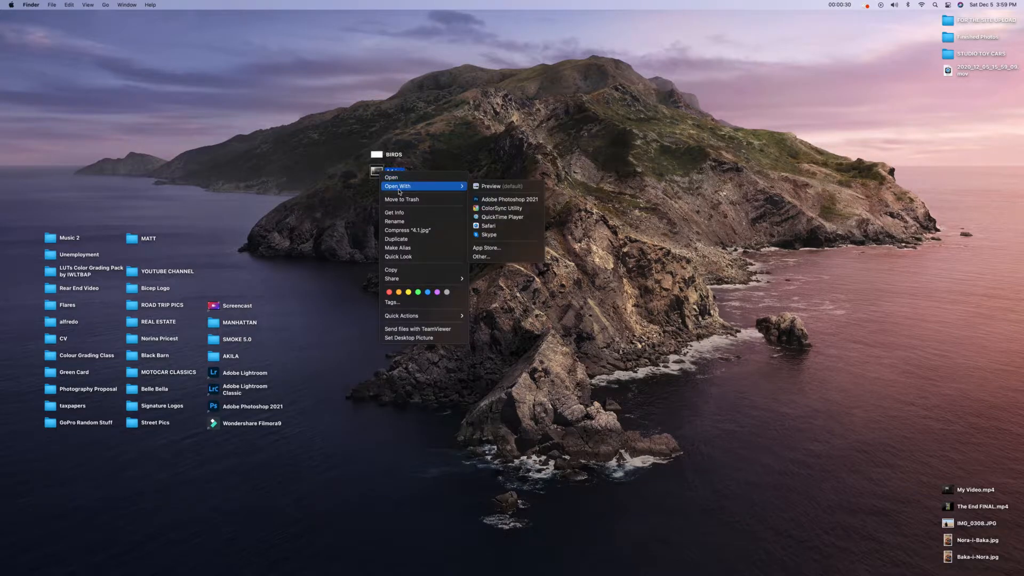
{"action": "left_click", "coordinate": [492, 200]}
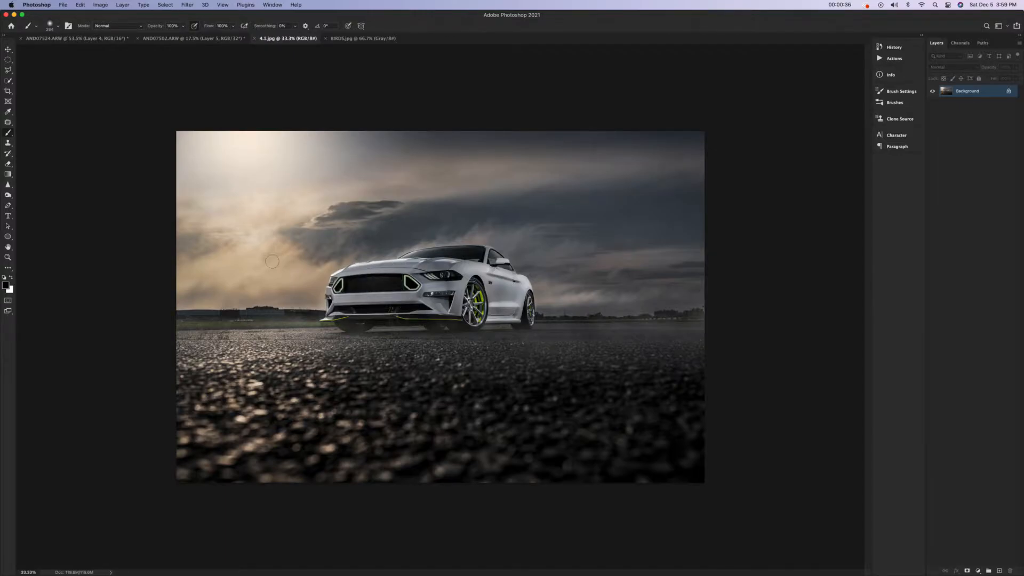
{"action": "scroll", "coordinate": [266, 247], "scroll_direction": "up", "scroll_amount": 3}
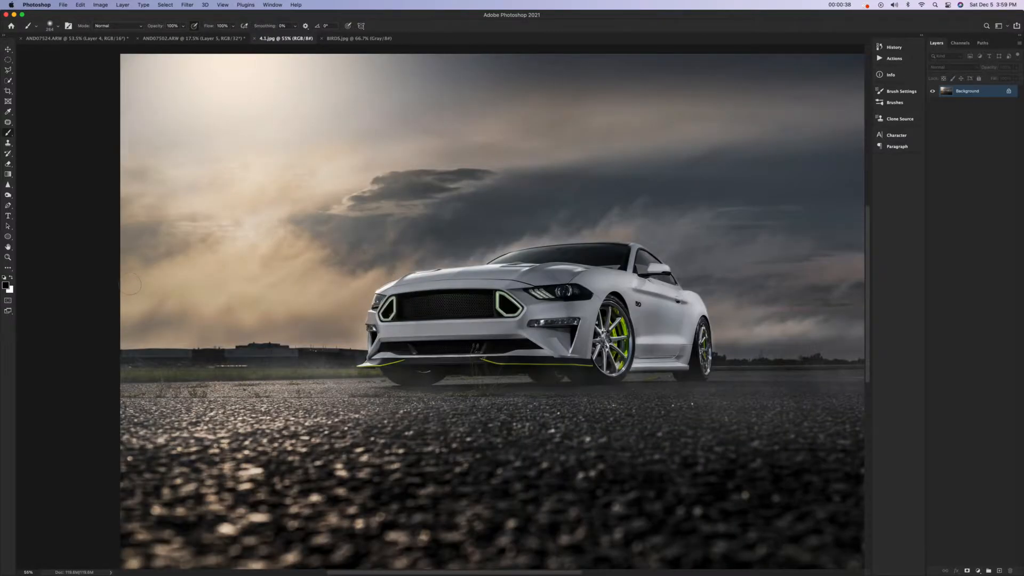
{"action": "scroll", "coordinate": [232, 291], "scroll_direction": "down", "scroll_amount": 2}
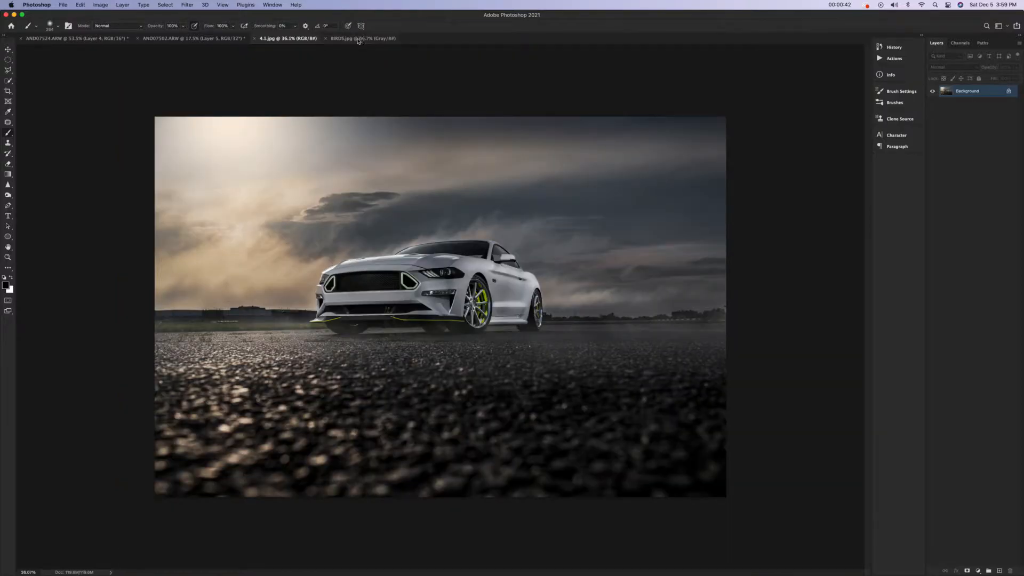
Step: Close the already open BIRDS.jpg and open the BIRDS image from the Desktop folder
{"action": "left_click", "coordinate": [325, 38]}
{"action": "left_click", "coordinate": [64, 5]}
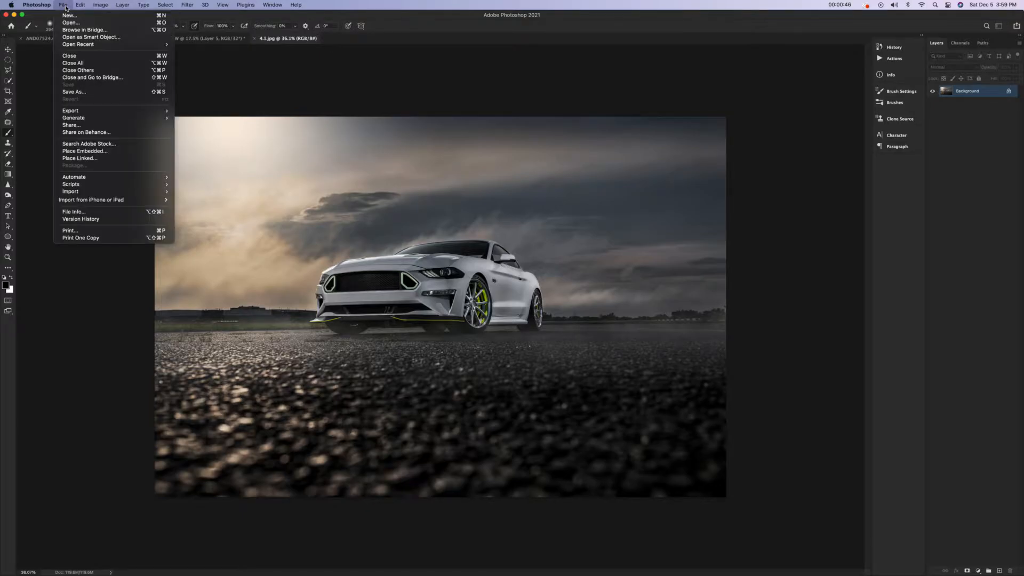
{"action": "left_click", "coordinate": [69, 23]}
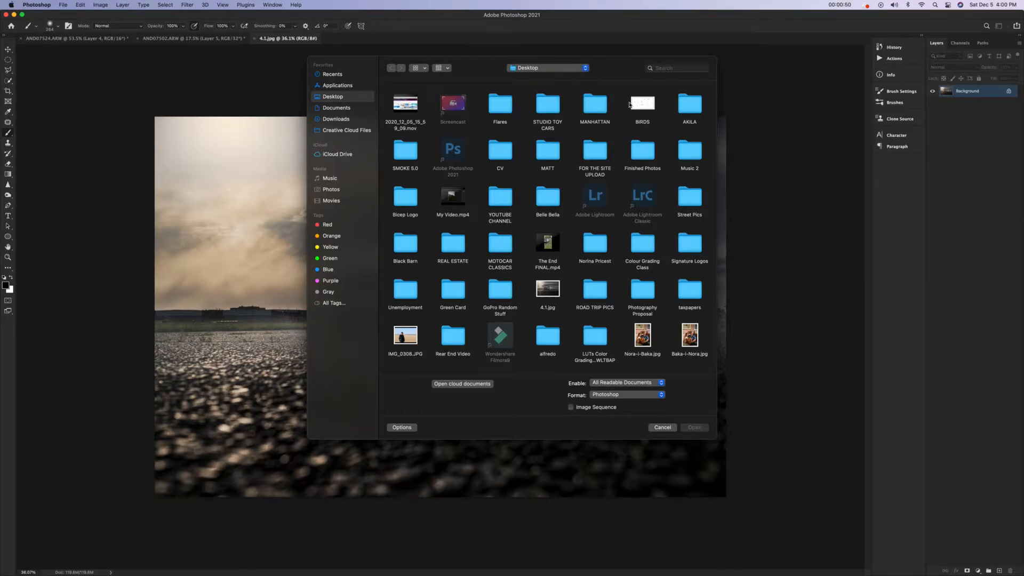
{"action": "left_click", "coordinate": [640, 105]}
{"action": "left_click", "coordinate": [695, 428]}
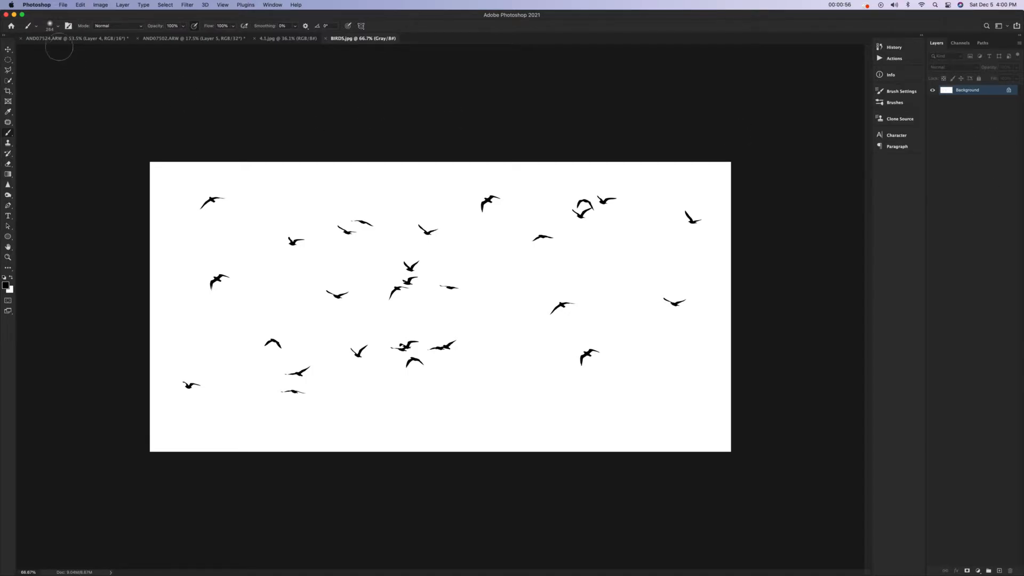
Step: Define a brush preset named BIRDS from the bird silhouettes image
{"action": "left_click", "coordinate": [80, 5]}
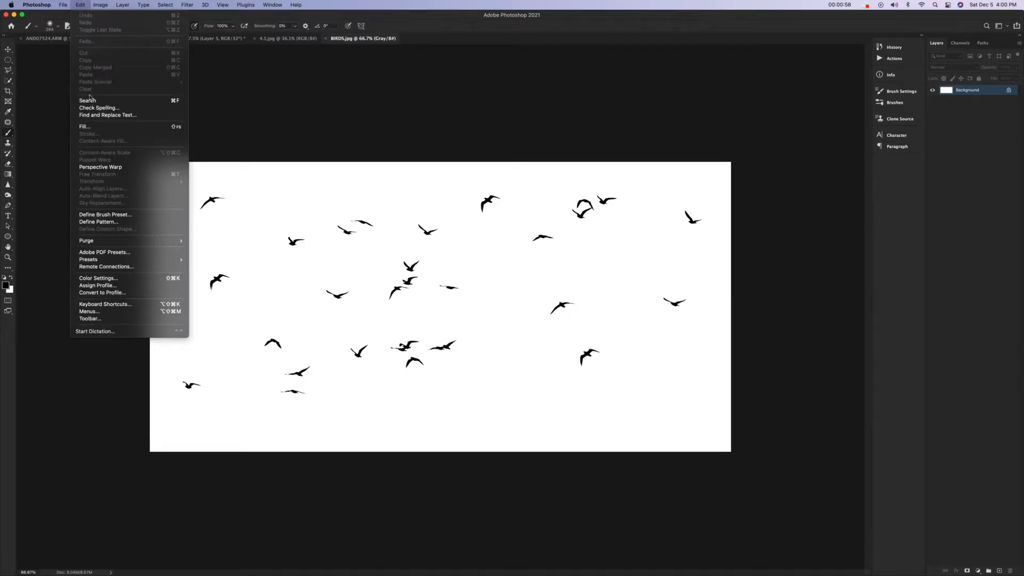
{"action": "left_click", "coordinate": [101, 216]}
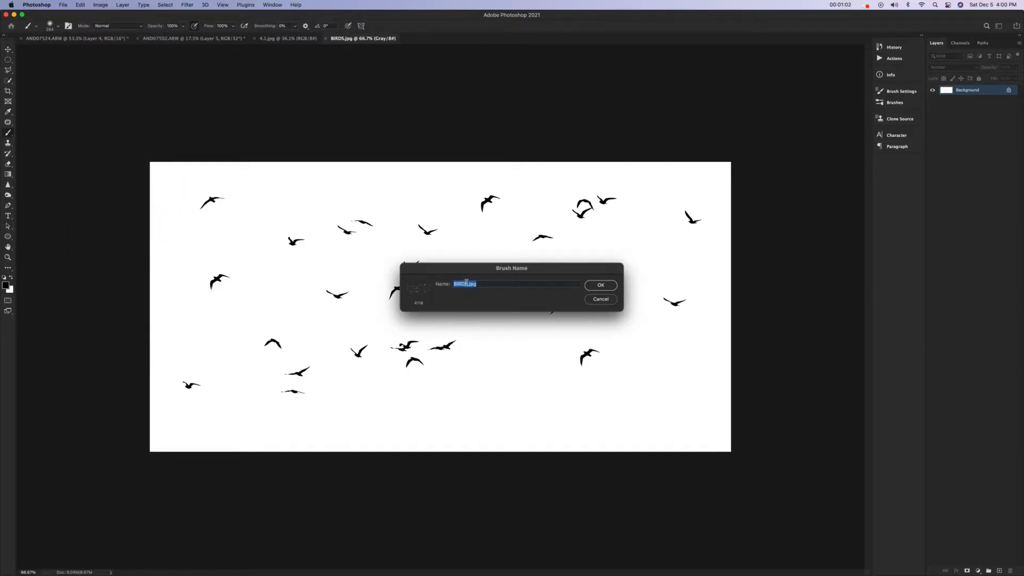
{"action": "type", "text": "BIR"}
{"action": "left_click", "coordinate": [598, 289]}
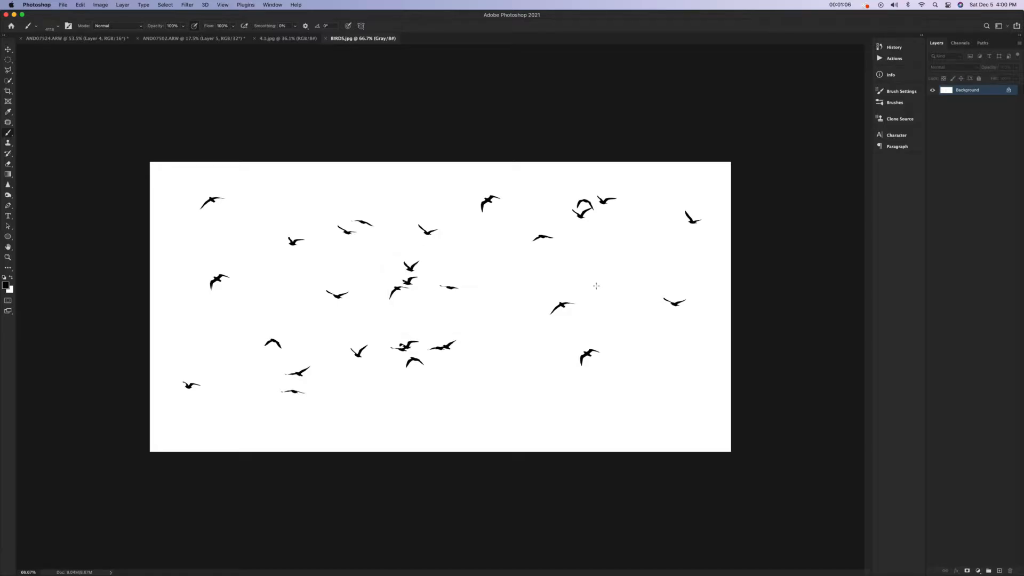
Step: Return to the 4.1.jpg car photo and reduce the bird brush size to about 3041 px
{"action": "left_click", "coordinate": [287, 39]}
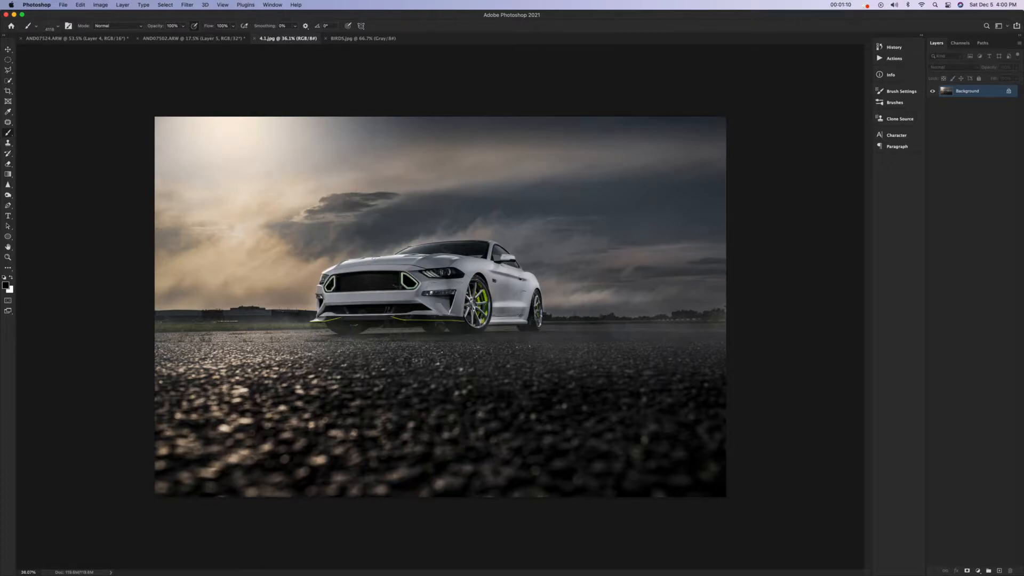
{"action": "left_click_drag", "start_coordinate": [474, 300], "coordinate": [436, 300]}
{"action": "left_click", "coordinate": [53, 28]}
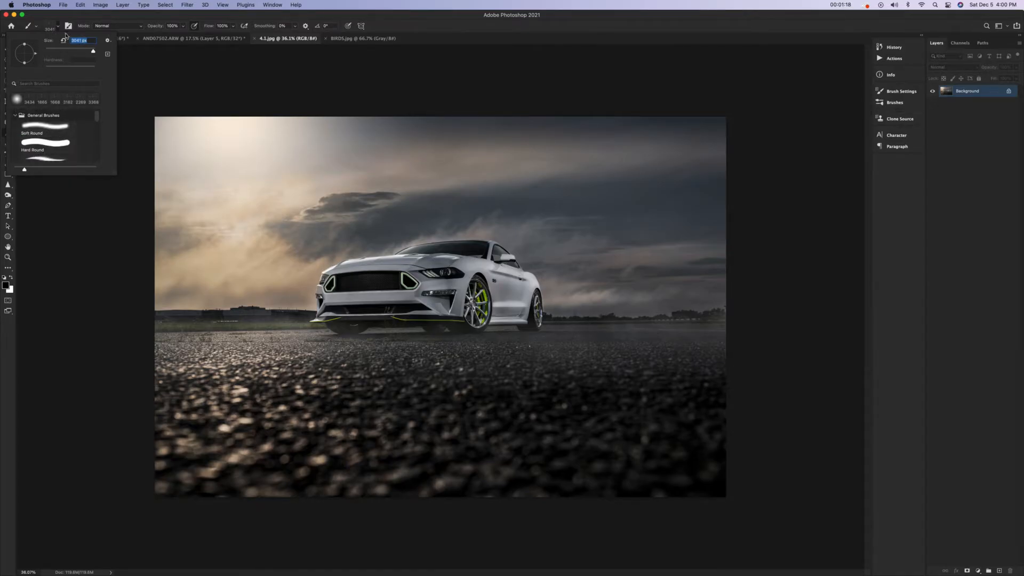
{"action": "left_click", "coordinate": [47, 26]}
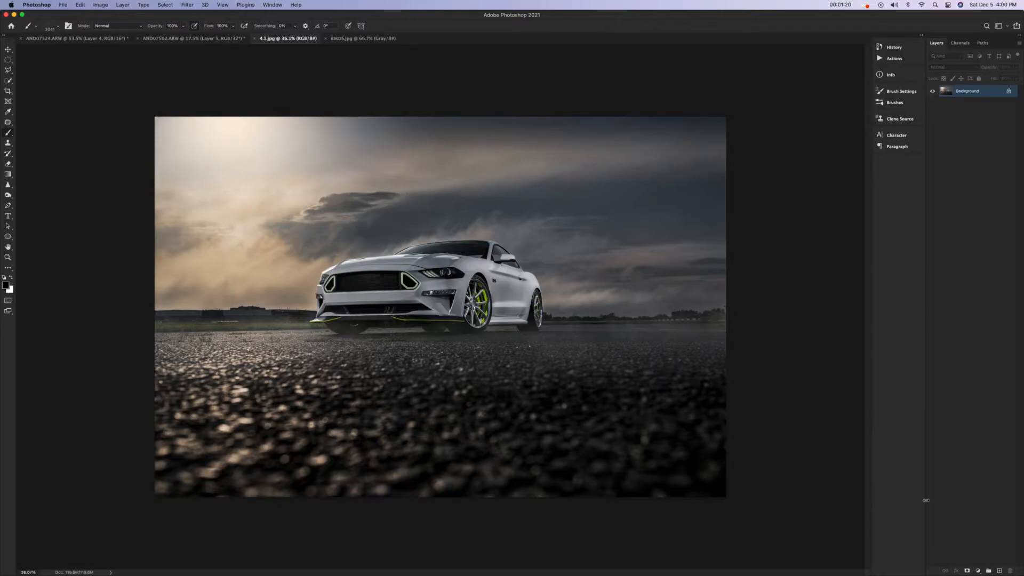
Step: Create a new layer and stamp the flock of birds onto the bright sky left of the car
{"action": "left_click", "coordinate": [1000, 572]}
{"action": "left_click", "coordinate": [373, 224]}
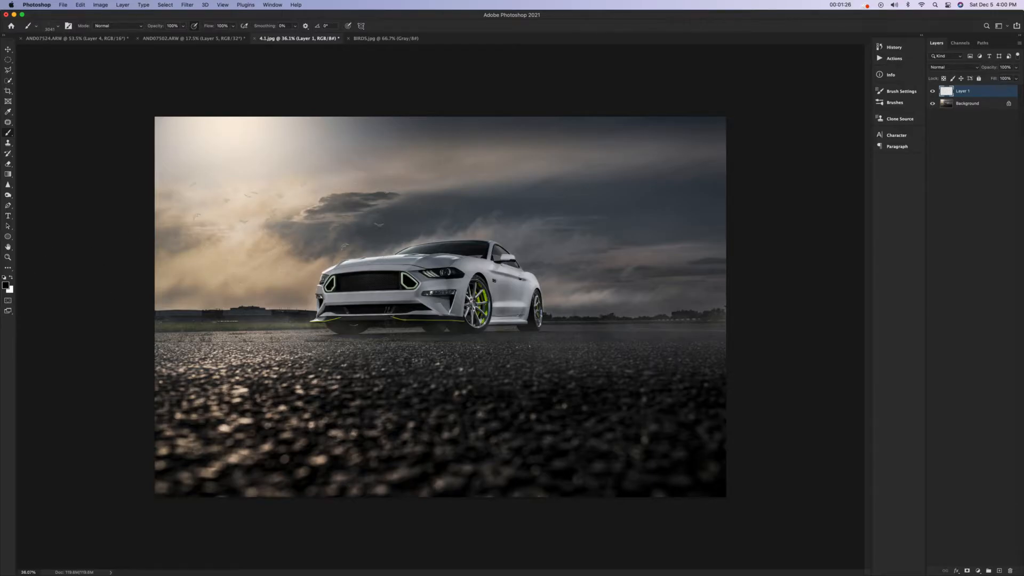
{"action": "left_click", "coordinate": [279, 208]}
Step: Scale the stamped flock down to about two thirds and place it higher in the sky near the sun glow
{"action": "key", "text": "super+t"}
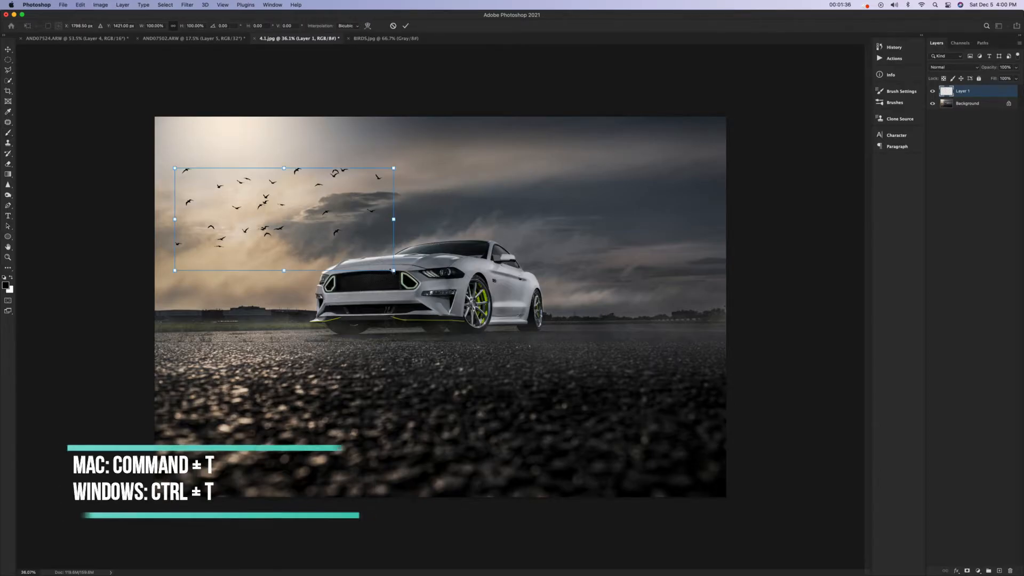
{"action": "left_click_drag", "start_coordinate": [392, 270], "coordinate": [292, 196]}
{"action": "left_click", "coordinate": [406, 26]}
{"action": "key", "text": "b"}
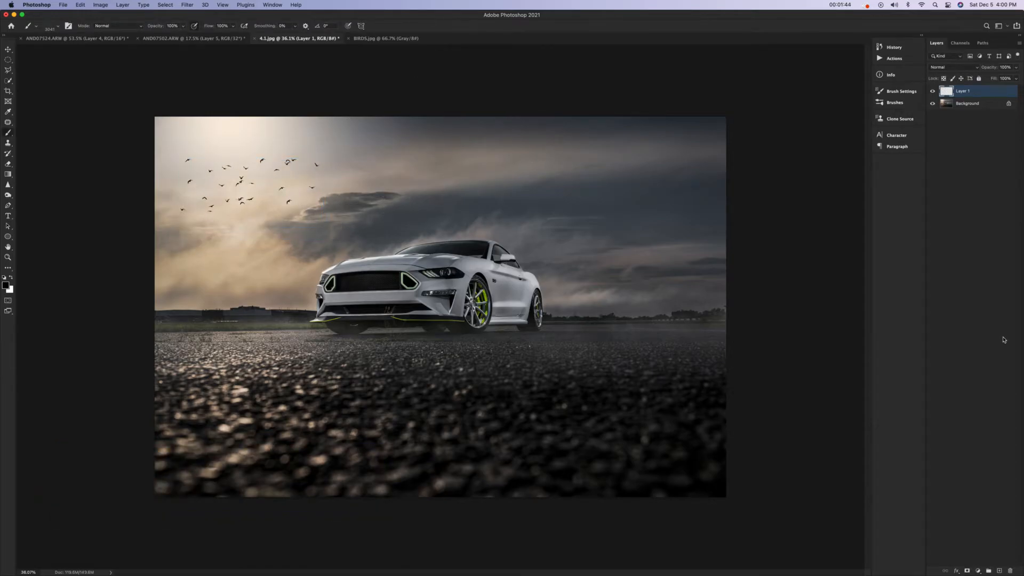
Step: Add a Levels adjustment clipped to Layer 1 and raise its black output level to lighten the birds
{"action": "left_click", "coordinate": [978, 571]}
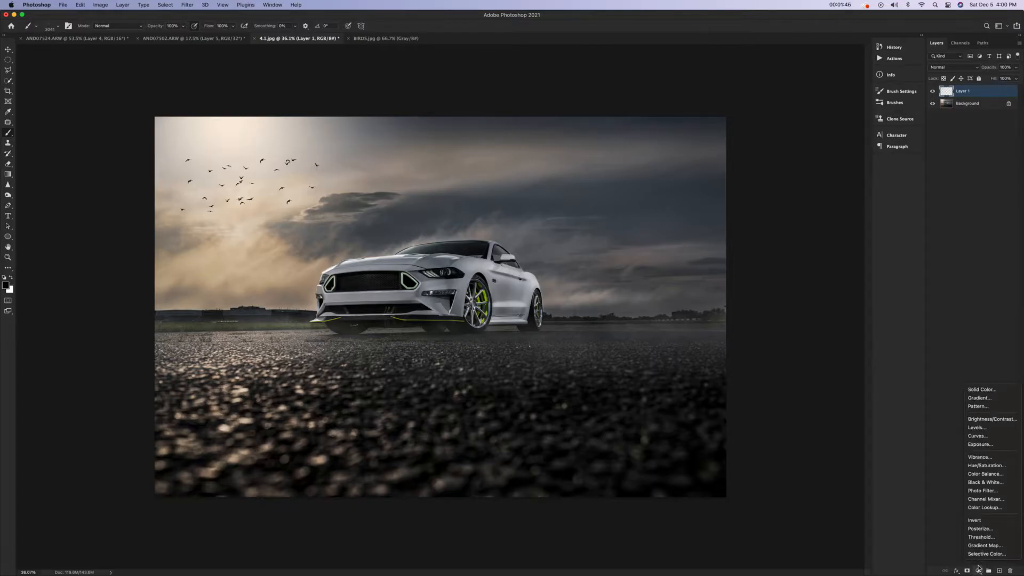
{"action": "left_click", "coordinate": [982, 434]}
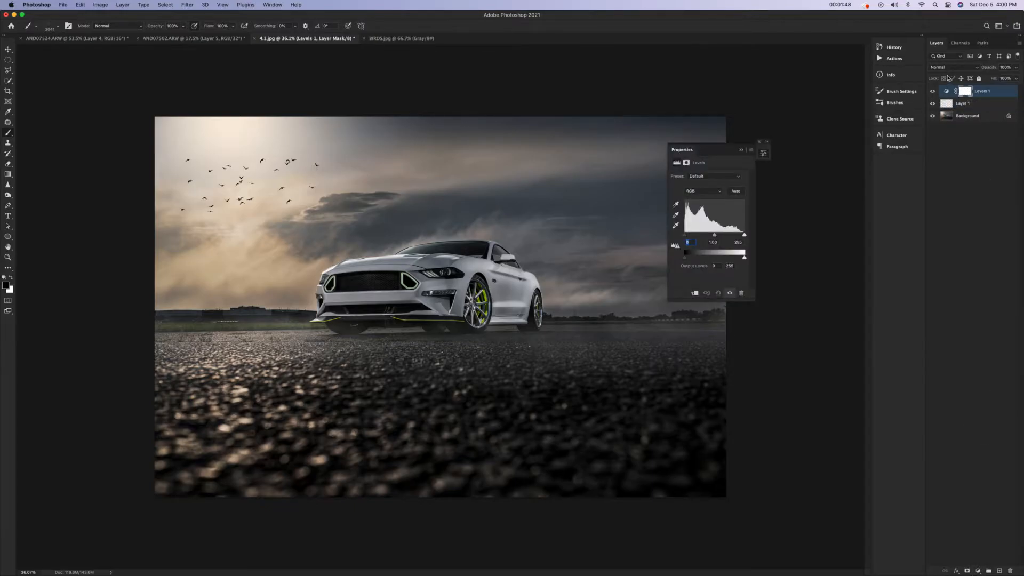
{"action": "left_click", "coordinate": [947, 96], "text": "alt"}
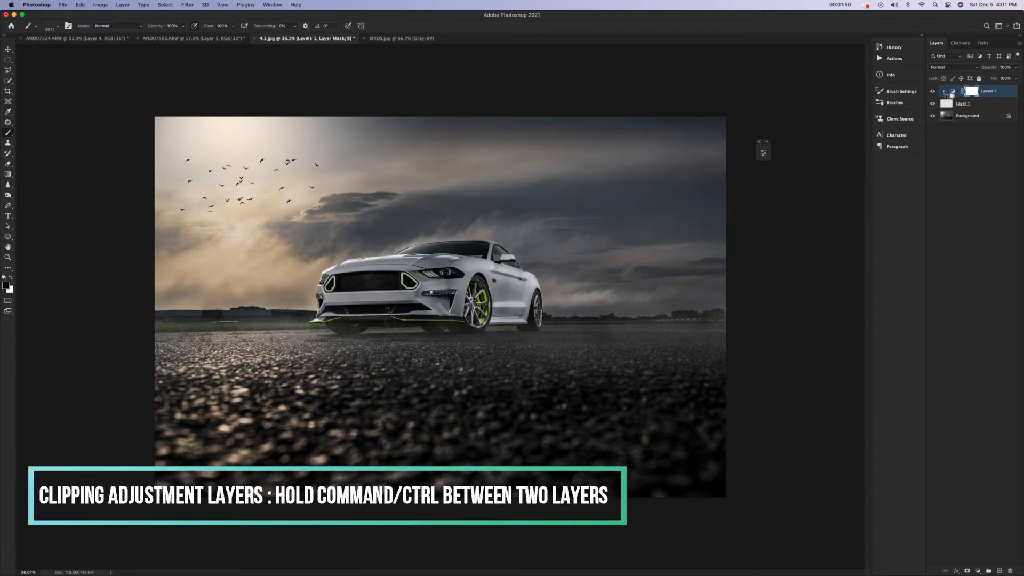
{"action": "left_click", "coordinate": [763, 153]}
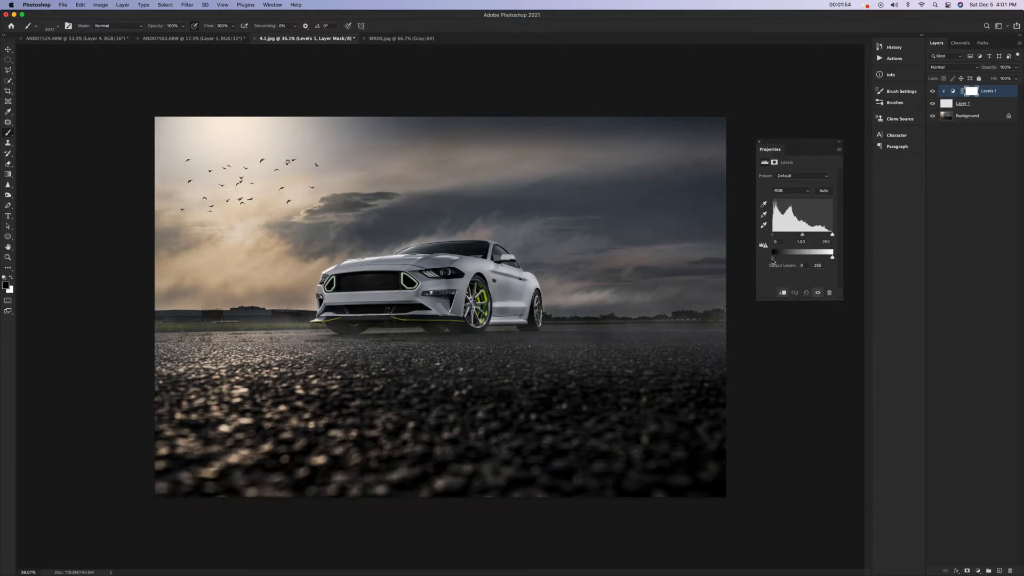
{"action": "left_click_drag", "start_coordinate": [773, 260], "coordinate": [799, 261]}
{"action": "left_click", "coordinate": [836, 145]}
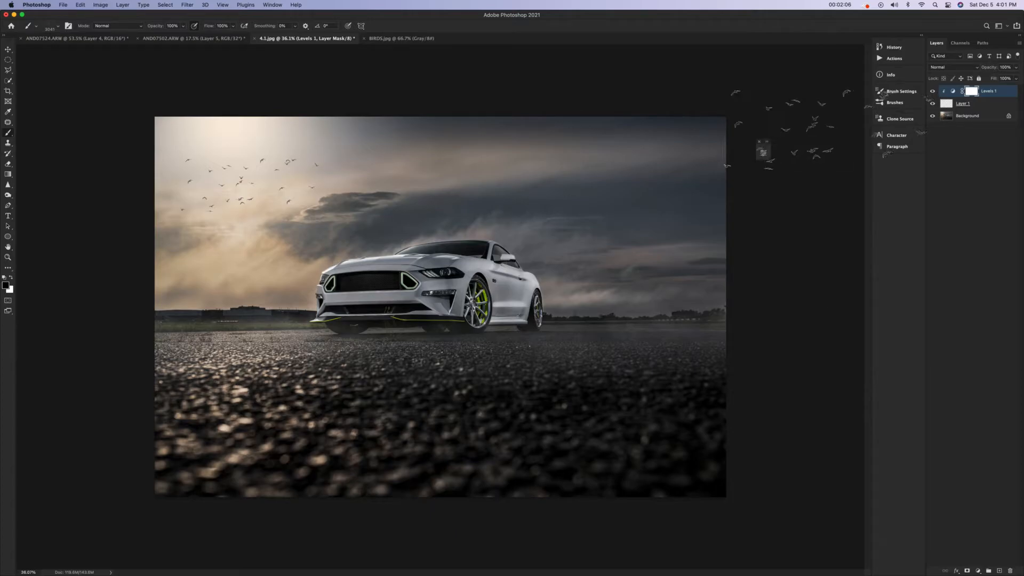
Step: Duplicate Layer 1 together with its clipped Levels 1 adjustment
{"action": "left_click", "coordinate": [948, 105]}
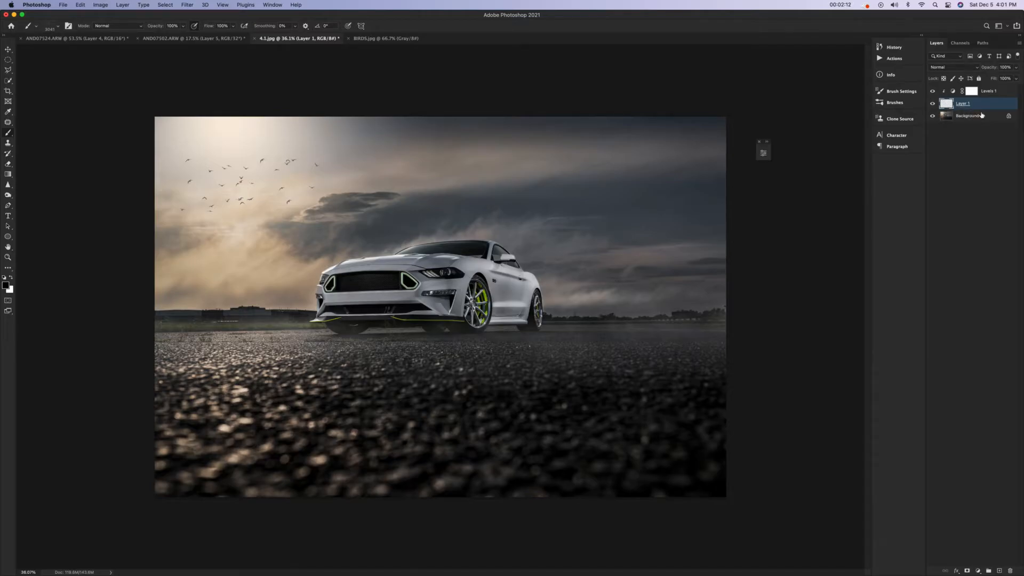
{"action": "left_click", "coordinate": [991, 95], "text": "shift"}
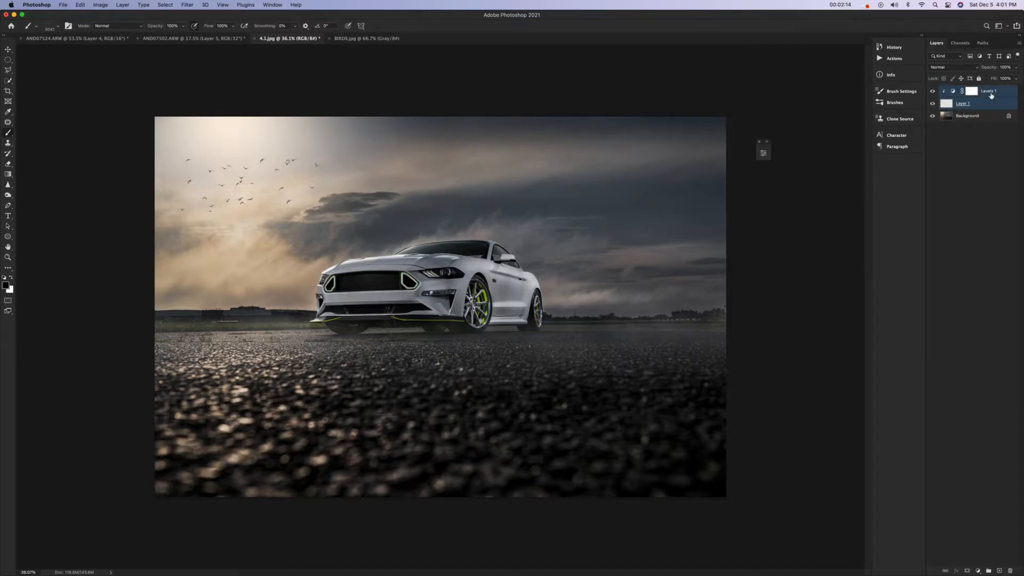
{"action": "key", "text": "super+j"}
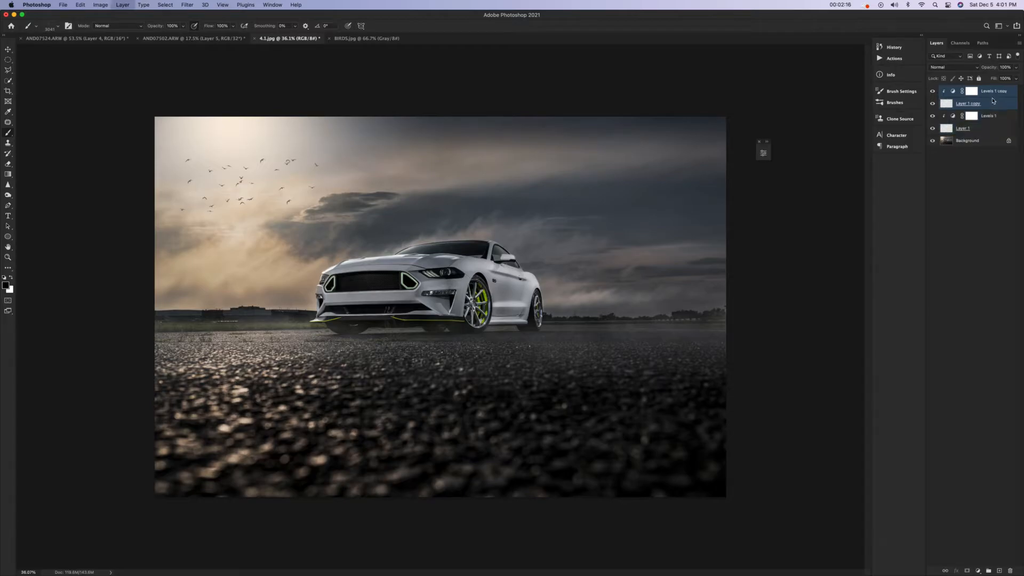
Step: Rename the duplicated bird layer, Layer 1 copy, as Birds 2
{"action": "left_click", "coordinate": [948, 106]}
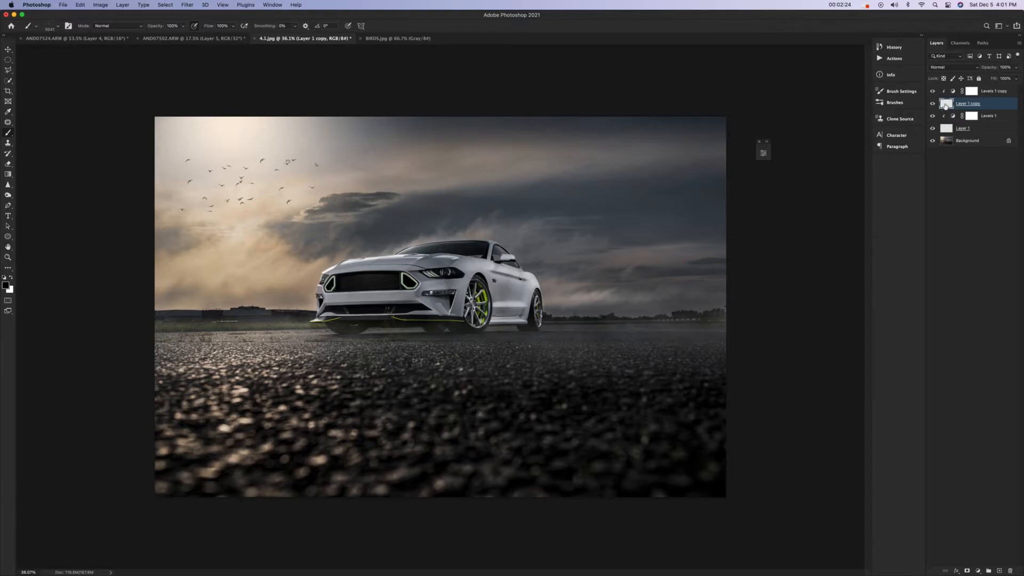
{"action": "double_click", "coordinate": [976, 104]}
{"action": "type", "text": "Birds 2"}
{"action": "key", "text": "Return"}
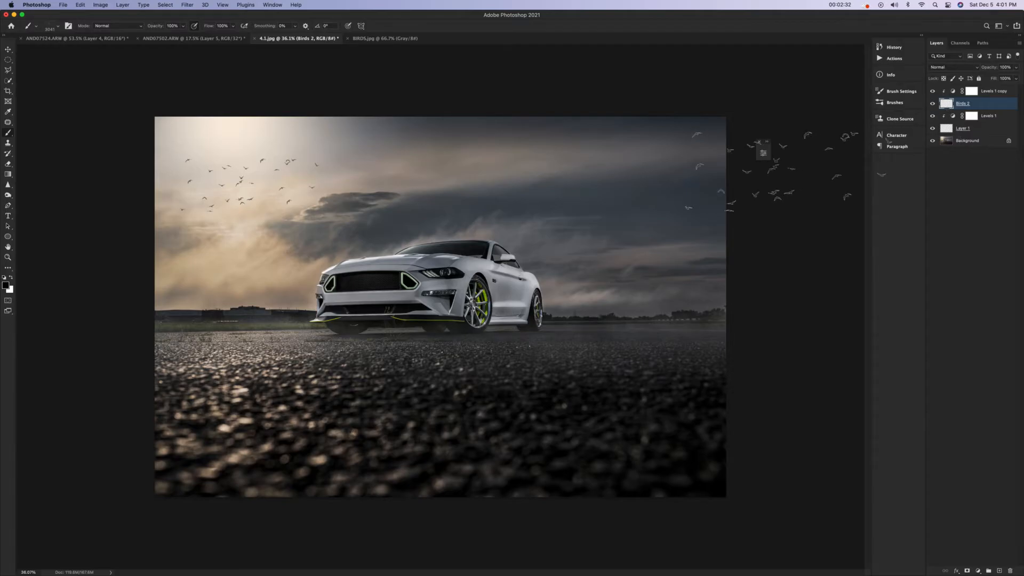
Step: Try to shrink the Birds 2 flock and place it below the first flock, then undo the transform
{"action": "key", "text": "super+t"}
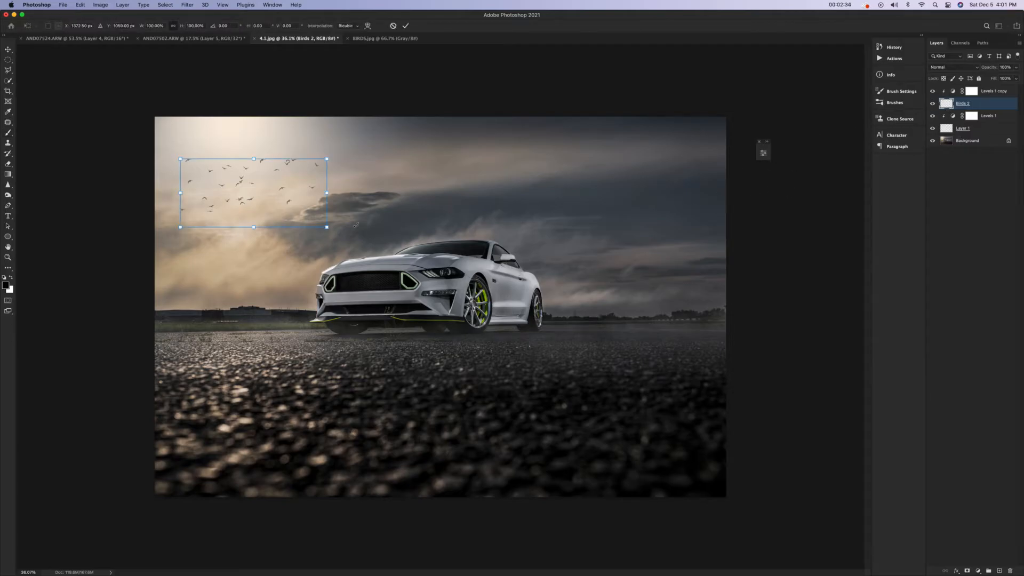
{"action": "left_click_drag", "start_coordinate": [272, 190], "coordinate": [329, 257]}
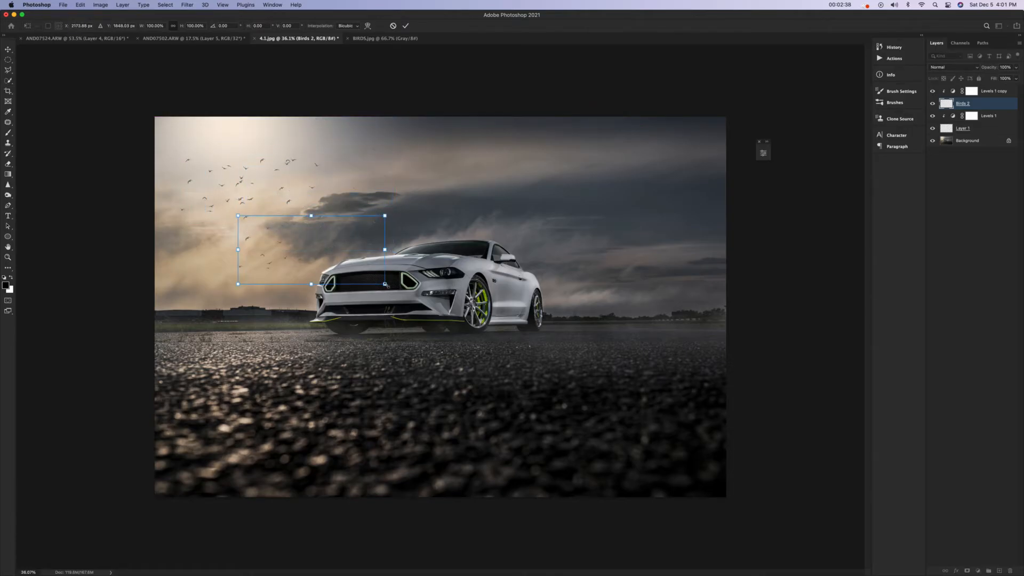
{"action": "left_click_drag", "start_coordinate": [385, 284], "coordinate": [214, 240]}
{"action": "left_click", "coordinate": [405, 26]}
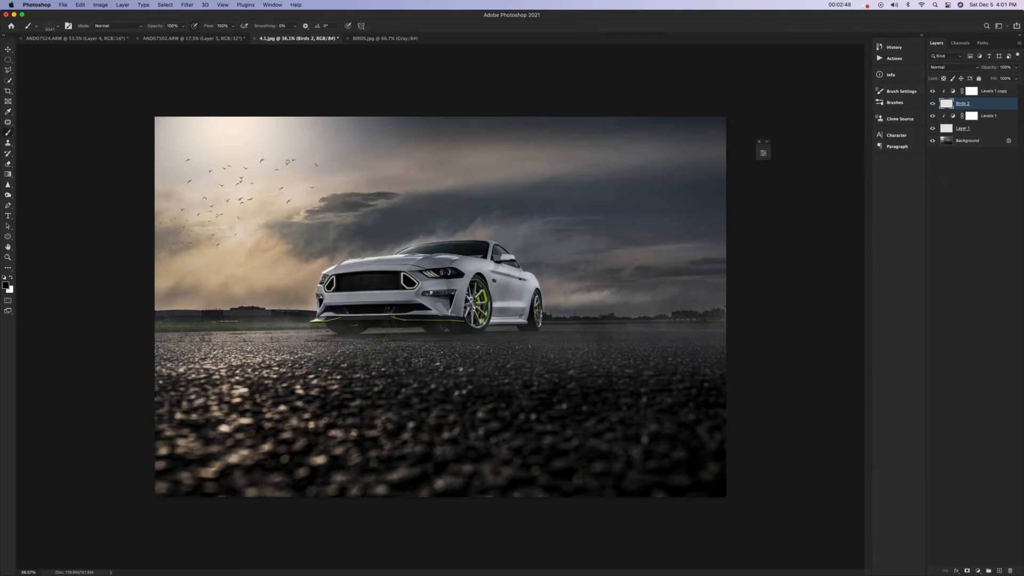
{"action": "key", "text": "super+z"}
Step: Scale the Birds 2 flock to about 79% and place it in the sky just right of the first flock
{"action": "key", "text": "super+t"}
{"action": "left_click_drag", "start_coordinate": [251, 197], "coordinate": [305, 165]}
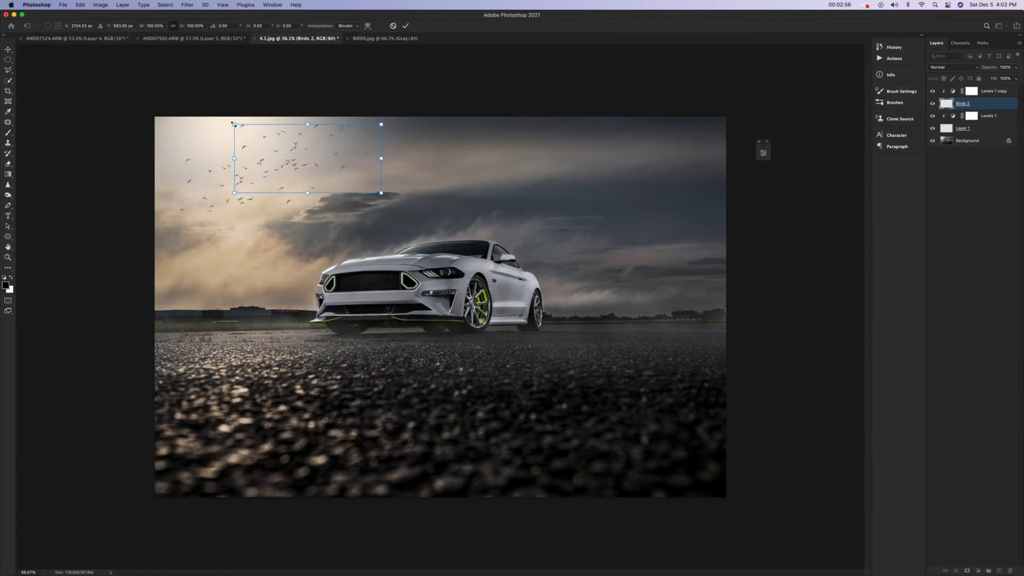
{"action": "left_click_drag", "start_coordinate": [234, 124], "coordinate": [265, 138]}
{"action": "left_click_drag", "start_coordinate": [335, 176], "coordinate": [347, 179]}
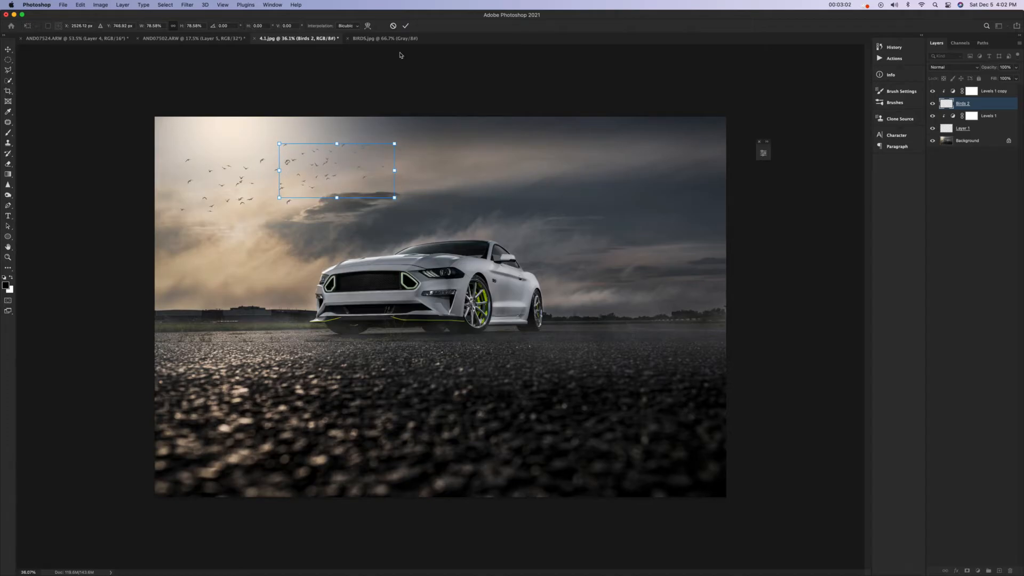
{"action": "left_click", "coordinate": [406, 27]}
{"action": "key", "text": "b"}
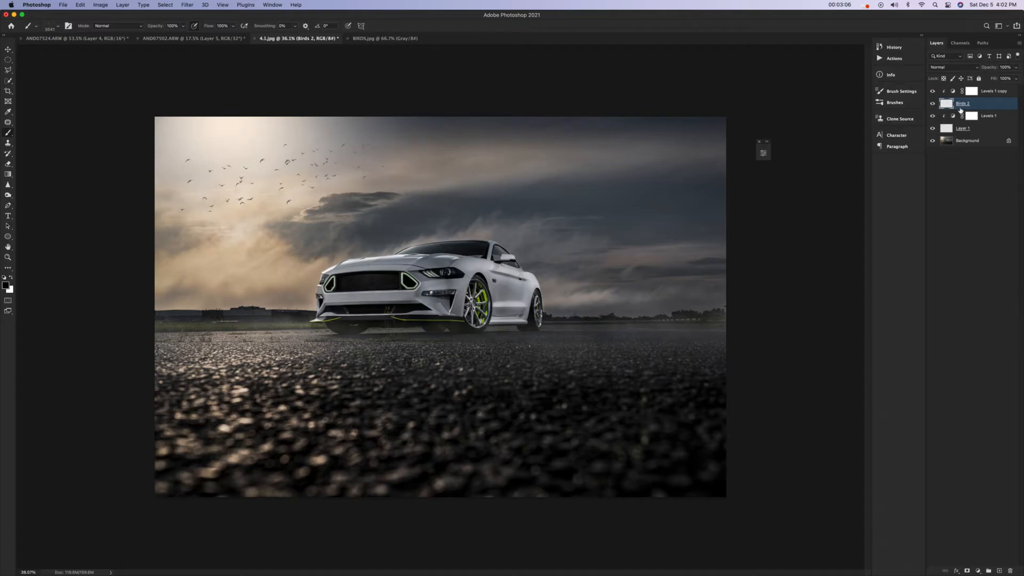
Step: Add a layer mask to the Birds 2 layer and choose the Soft Round brush for painting on it
{"action": "left_click", "coordinate": [968, 571]}
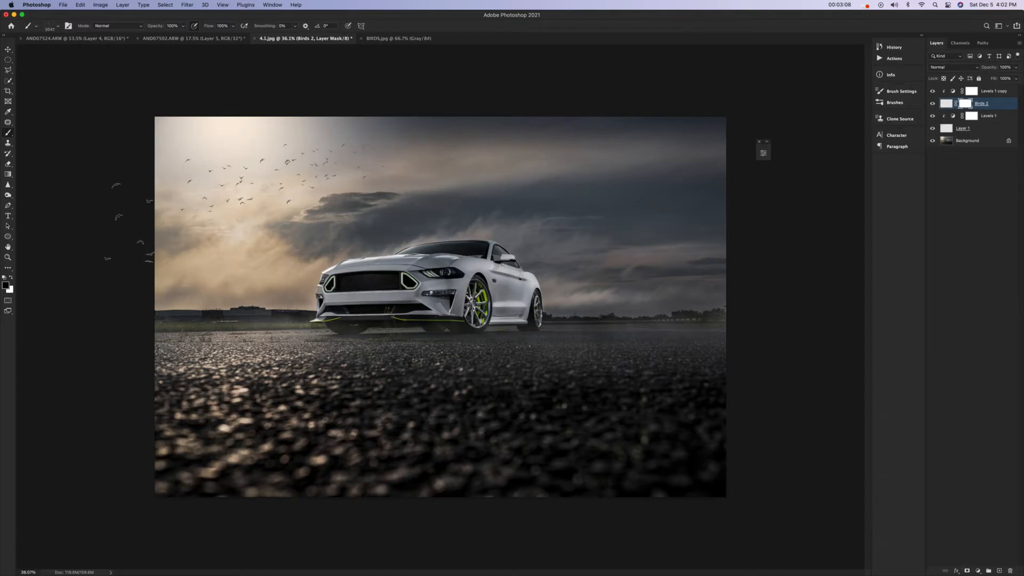
{"action": "left_click", "coordinate": [49, 28]}
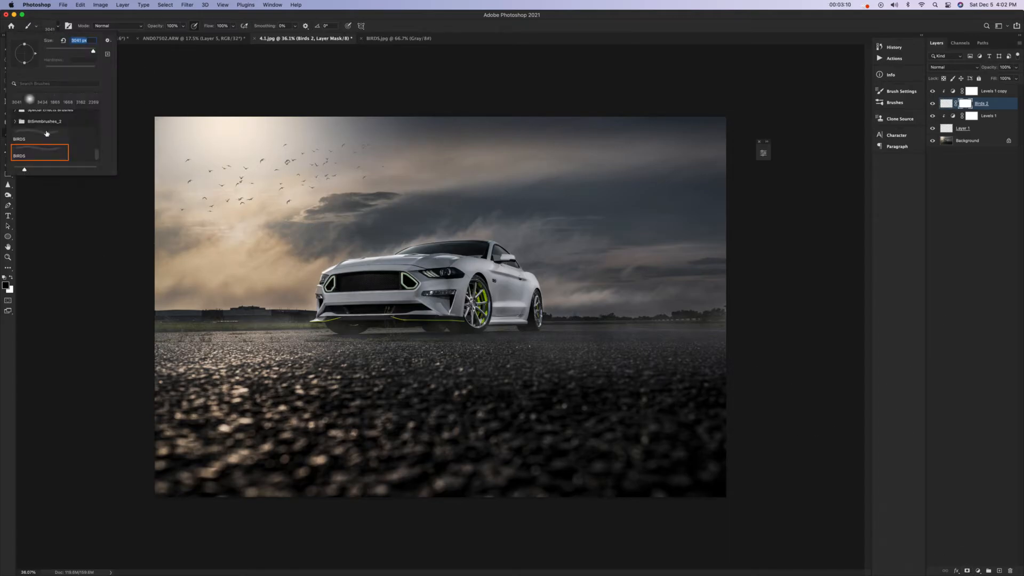
{"action": "scroll", "coordinate": [50, 133], "scroll_direction": "up", "scroll_amount": 10}
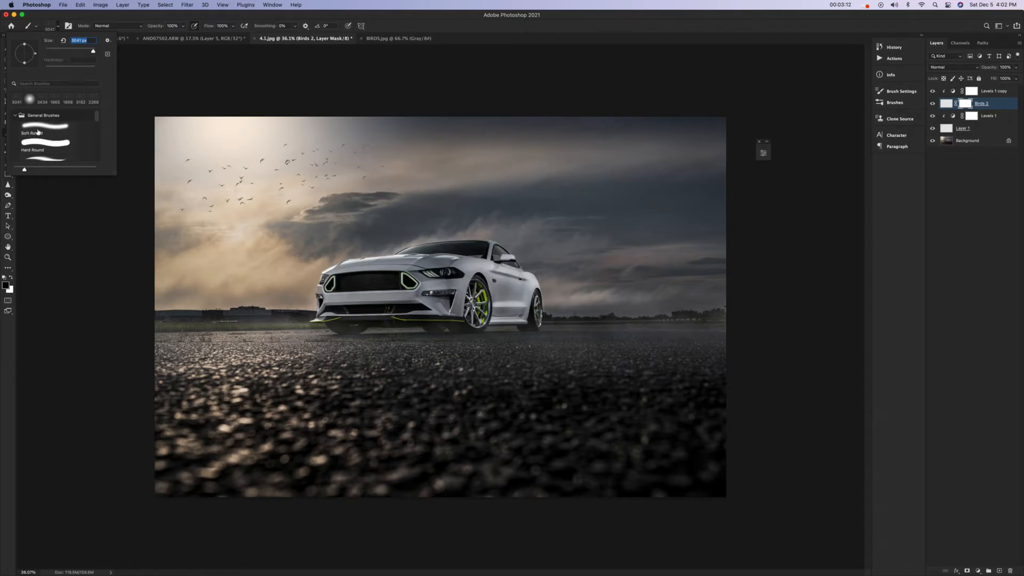
{"action": "left_click", "coordinate": [37, 132]}
{"action": "type", "text": "300"}
{"action": "key", "text": "Return"}
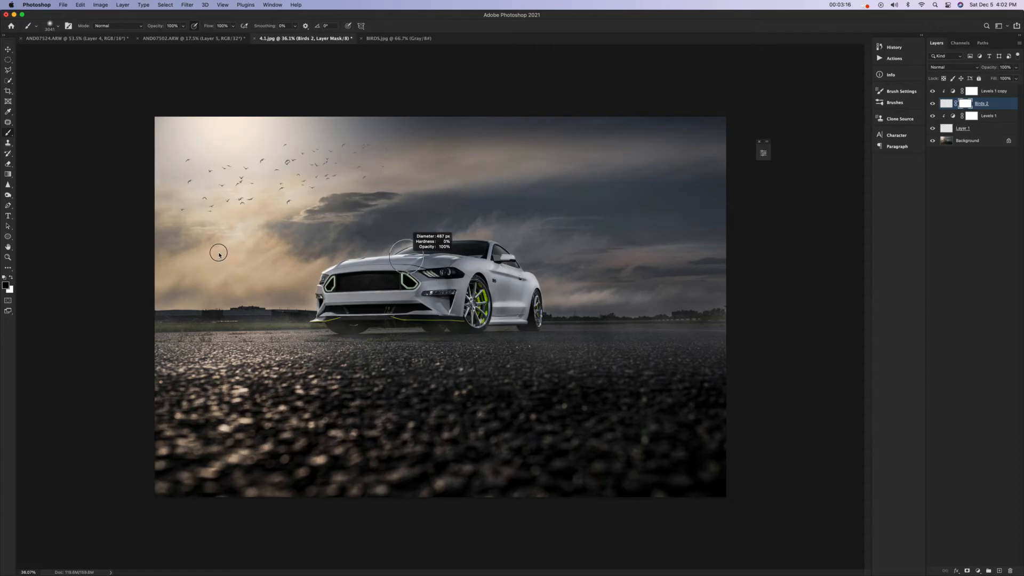
Step: Paint black on the Birds 2 mask to hide unwanted birds where the two flocks overlap
{"action": "scroll", "coordinate": [313, 146], "scroll_direction": "up", "scroll_amount": 5}
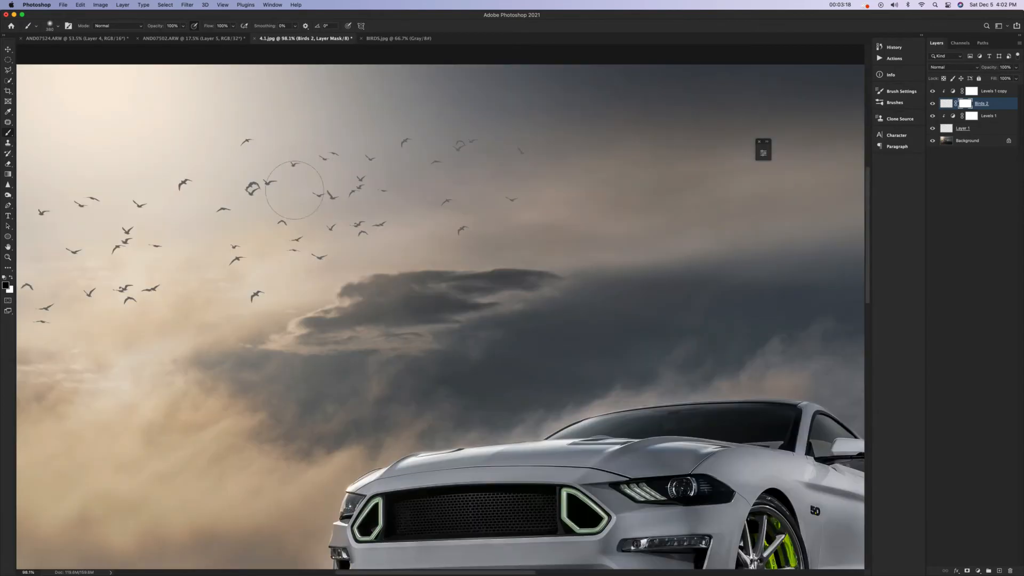
{"action": "left_click_drag", "start_coordinate": [359, 180], "coordinate": [331, 182]}
{"action": "left_click_drag", "start_coordinate": [292, 166], "coordinate": [299, 164]}
Step: Add a layer mask to Layer 1 and paint out stray birds around the first flock
{"action": "left_click", "coordinate": [954, 131]}
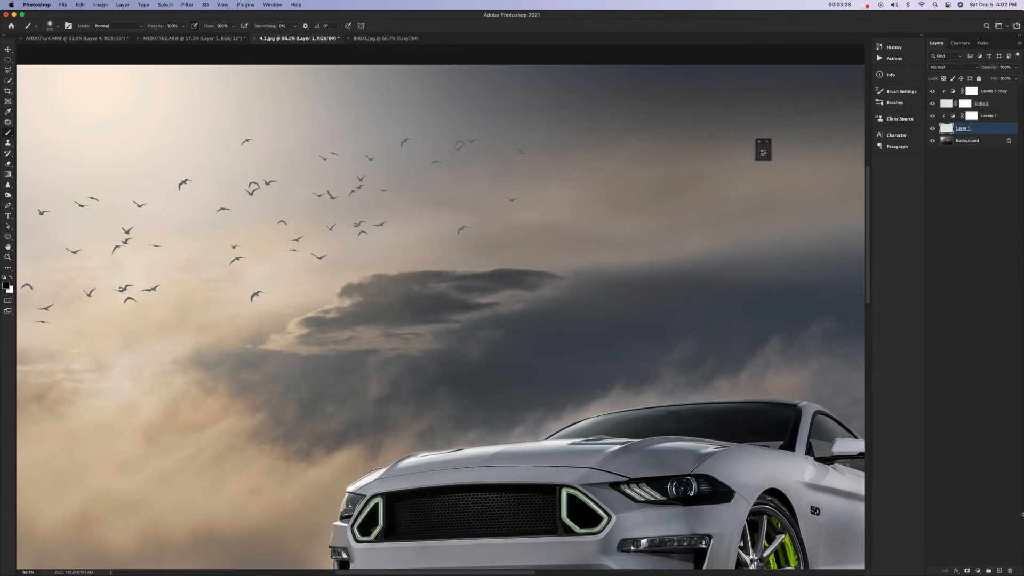
{"action": "left_click", "coordinate": [967, 571]}
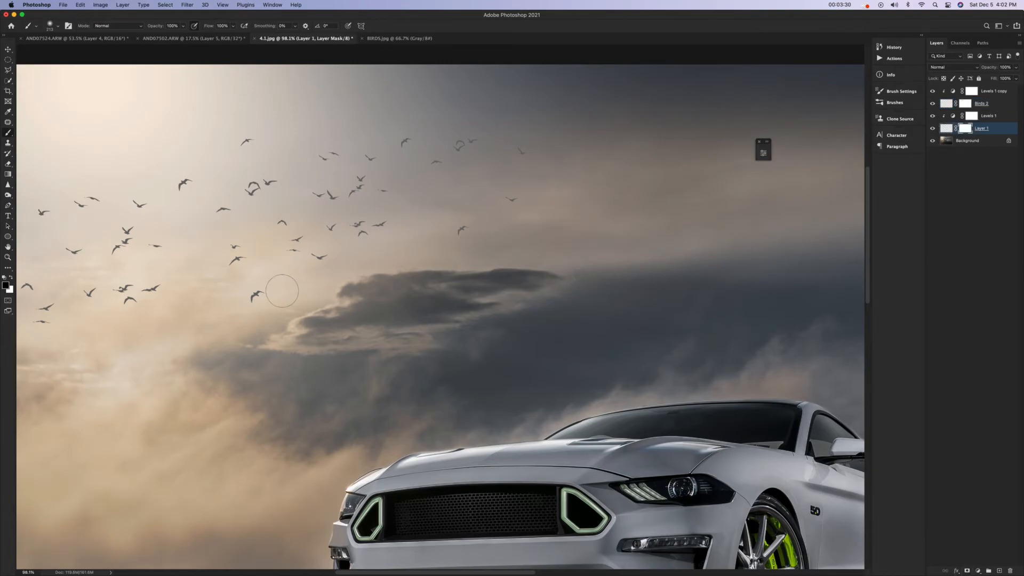
{"action": "scroll", "coordinate": [283, 292], "scroll_direction": "left", "scroll_amount": 5}
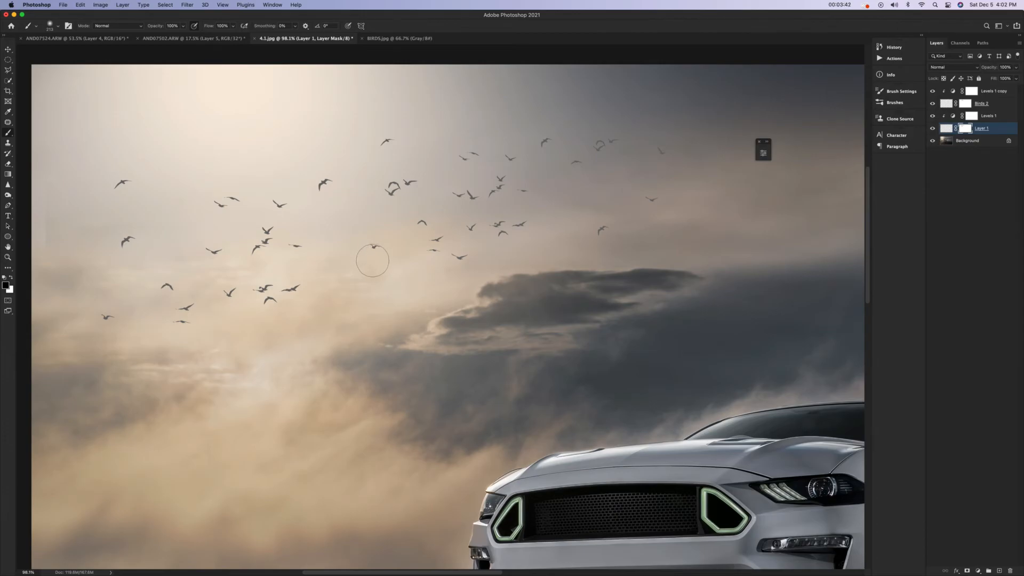
{"action": "mouse_move", "coordinate": [180, 330]}
{"action": "left_mouse_down"}
{"action": "mouse_move", "coordinate": [202, 333]}
{"action": "mouse_move", "coordinate": [184, 306]}
{"action": "mouse_move", "coordinate": [189, 313]}
{"action": "left_mouse_up"}
Step: Toggle the visibility of the Layer 1 and Birds 2 flocks to compare the photo with and without them
{"action": "scroll", "coordinate": [295, 286], "scroll_direction": "down", "scroll_amount": 6}
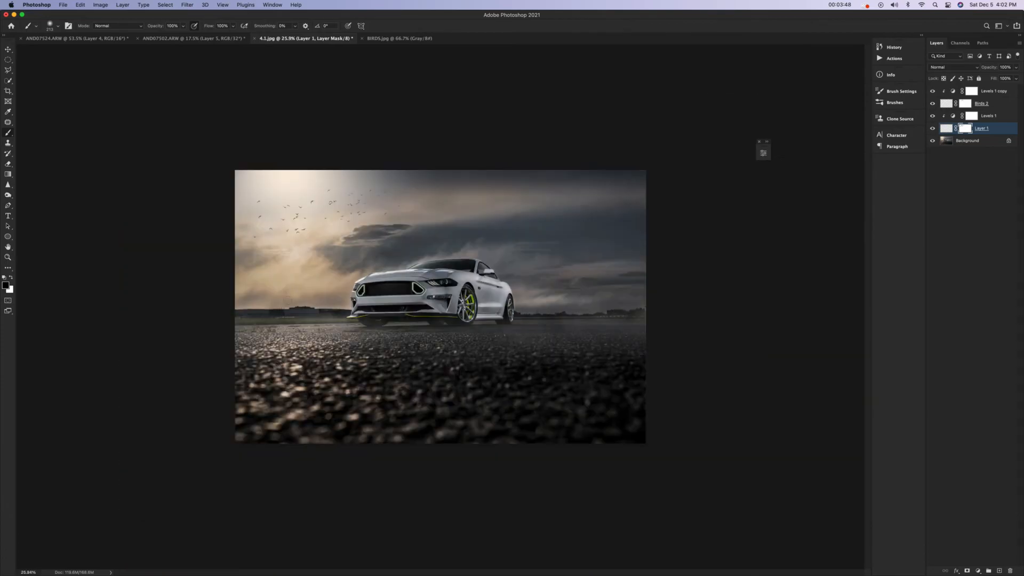
{"action": "scroll", "coordinate": [285, 305], "scroll_direction": "up", "scroll_amount": 2}
{"action": "left_click", "coordinate": [932, 129]}
{"action": "left_click", "coordinate": [933, 129]}
{"action": "left_click", "coordinate": [933, 128]}
{"action": "left_click", "coordinate": [933, 129]}
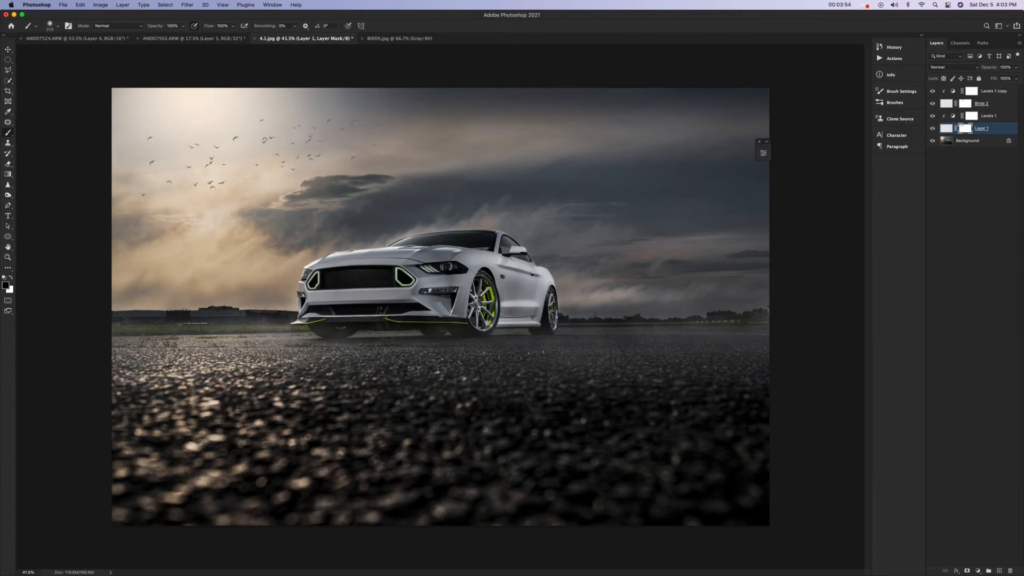
{"action": "left_click", "coordinate": [932, 128]}
{"action": "left_click", "coordinate": [932, 129]}
{"action": "left_click", "coordinate": [933, 104]}
{"action": "scroll", "coordinate": [377, 249], "scroll_direction": "down", "scroll_amount": 5}
{"action": "scroll", "coordinate": [377, 249], "scroll_direction": "up", "scroll_amount": 8}
{"action": "scroll", "coordinate": [376, 249], "scroll_direction": "down", "scroll_amount": 3}
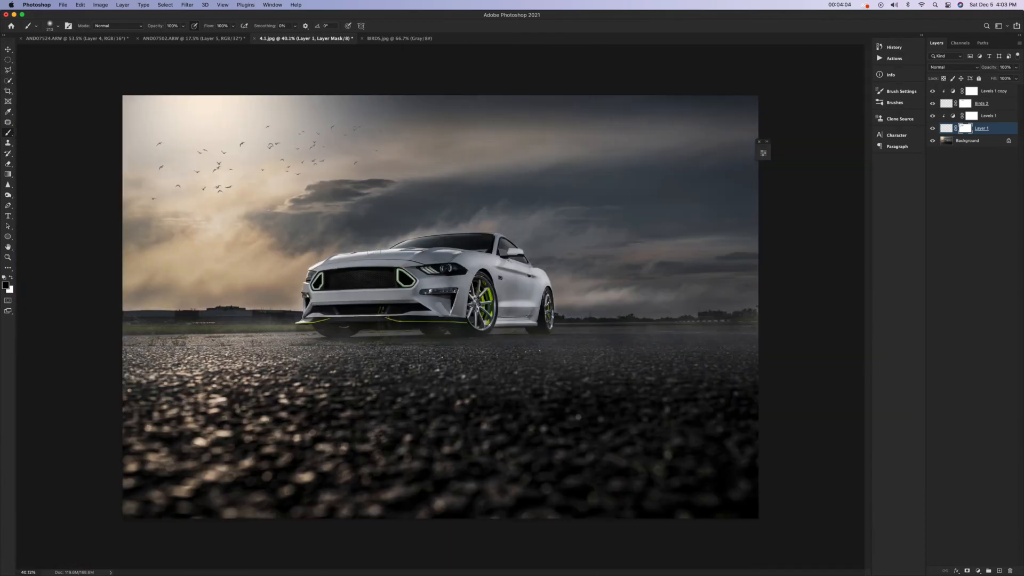
Step: Close the small floating panel over the canvas and check the whole composite
{"action": "left_click", "coordinate": [759, 142]}
{"action": "scroll", "coordinate": [420, 236], "scroll_direction": "down", "scroll_amount": 3}
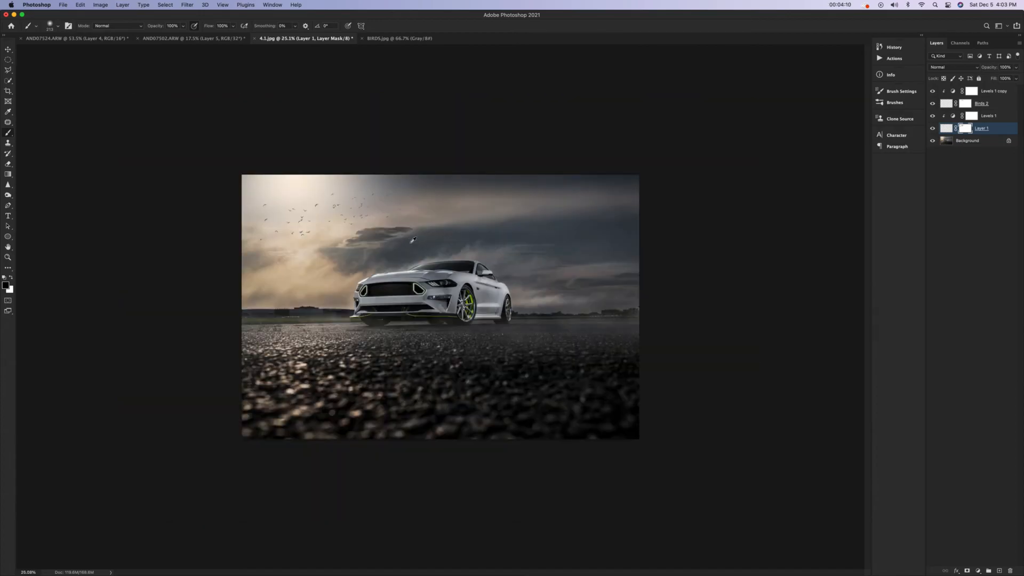
{"action": "scroll", "coordinate": [415, 241], "scroll_direction": "up", "scroll_amount": 3}
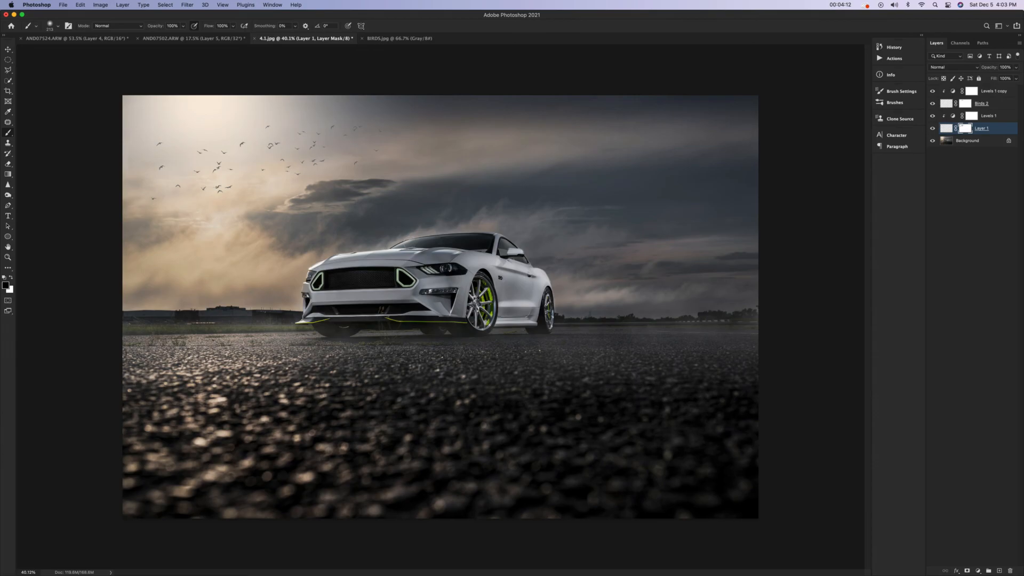